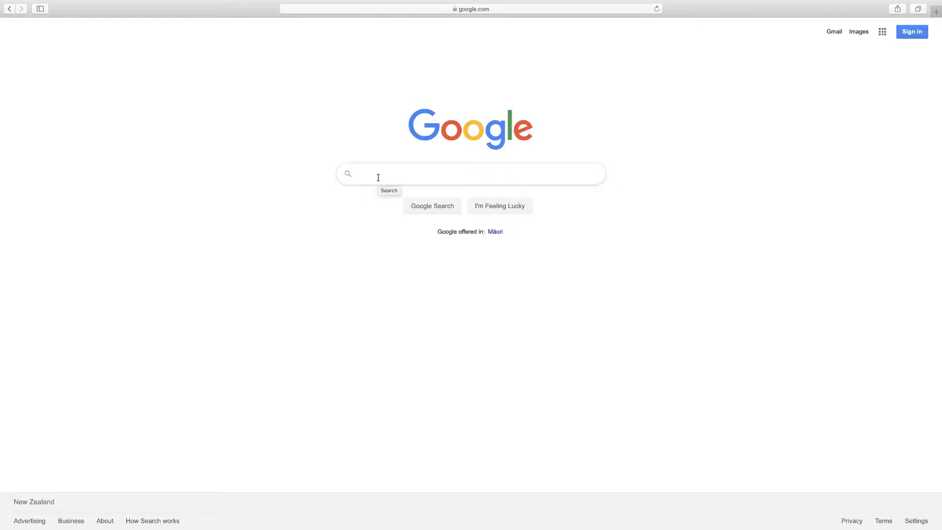
Step: Search Google for piskel, go to the Piskel website and create a new sprite
{"action": "type", "text": "pi"}
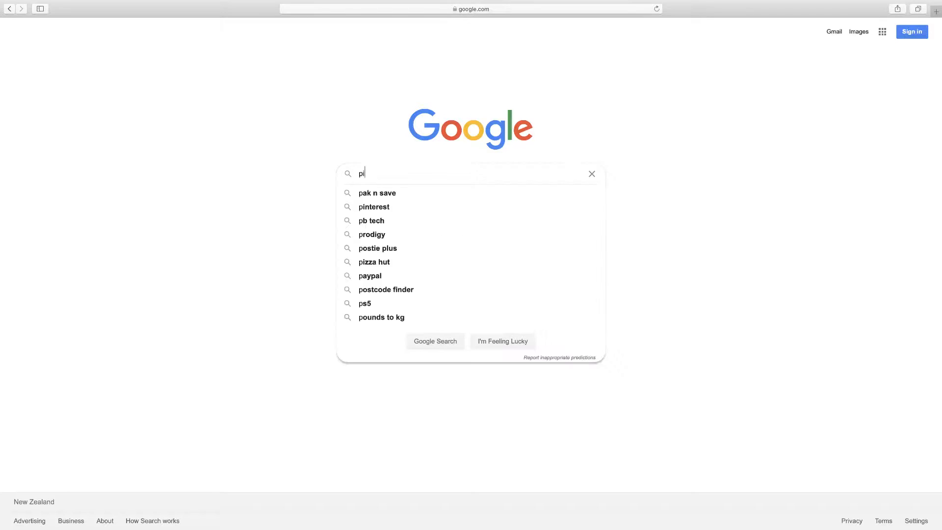
{"action": "type", "text": "skel"}
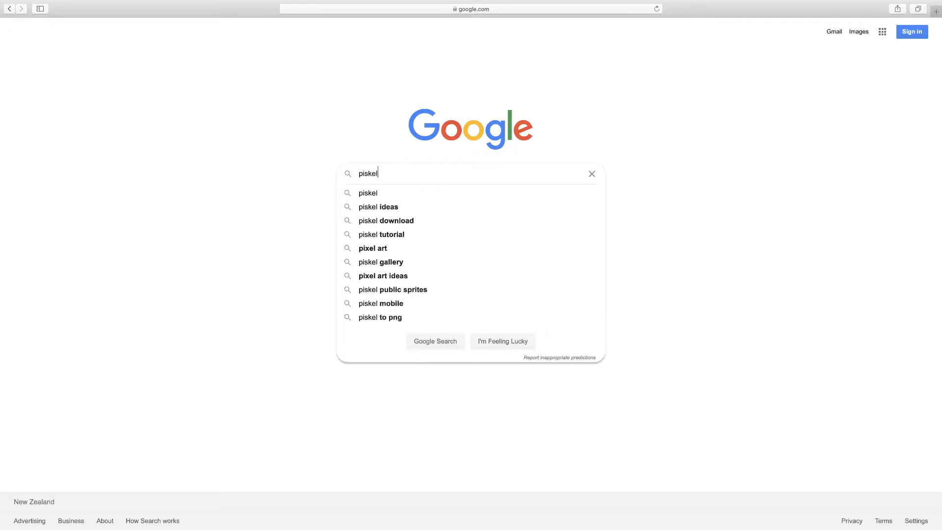
{"action": "key", "text": "Return"}
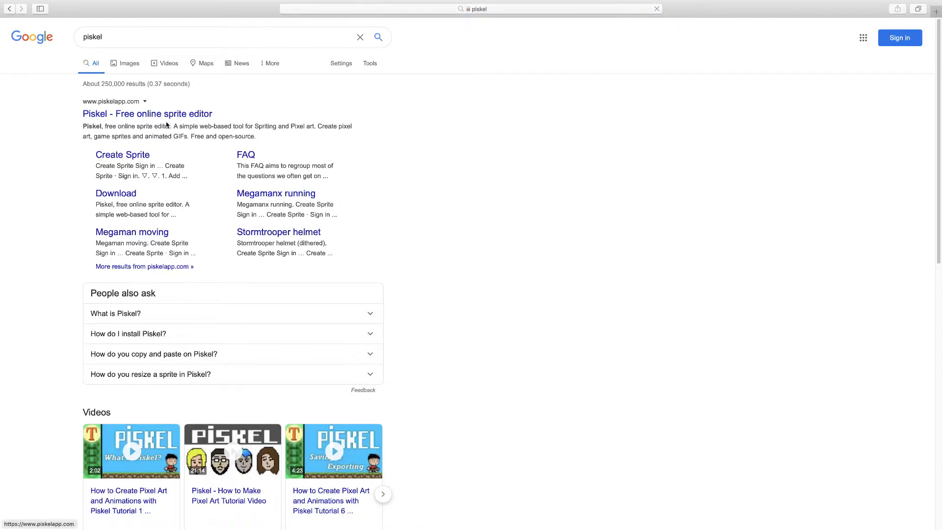
{"action": "left_click", "coordinate": [168, 117]}
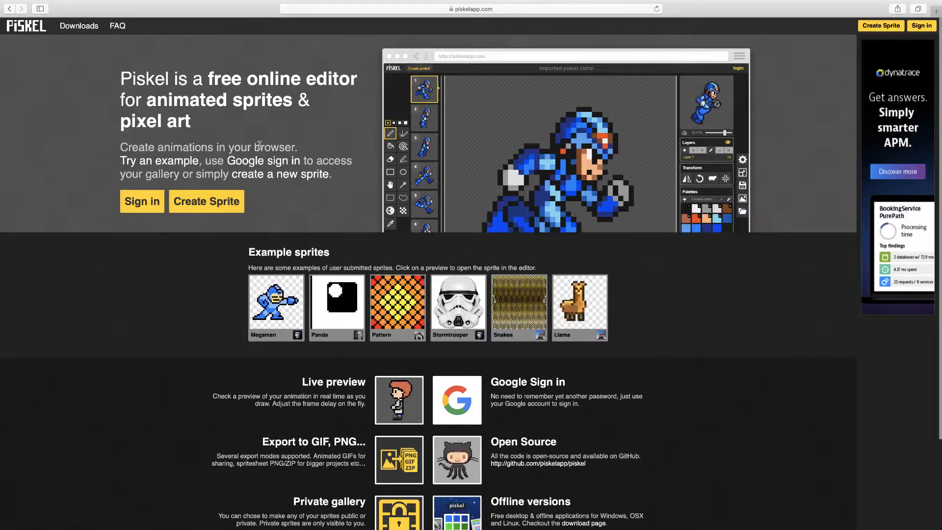
{"action": "left_click", "coordinate": [209, 204]}
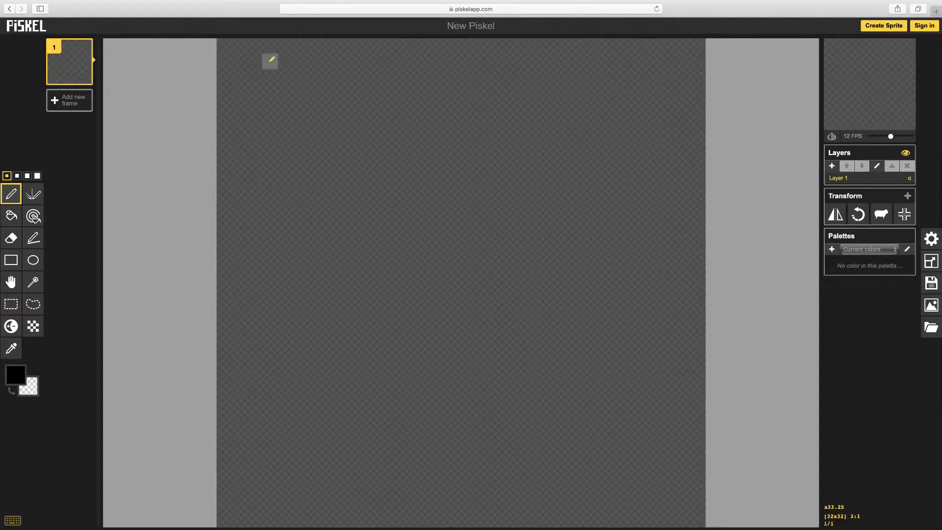
Step: Paint a scatter of single black test pixels across the upper part of the canvas with the Pen tool
{"action": "left_click", "coordinate": [227, 49]}
{"action": "left_click", "coordinate": [254, 75]}
{"action": "left_click", "coordinate": [239, 92]}
{"action": "left_click", "coordinate": [301, 122]}
{"action": "left_click", "coordinate": [330, 91]}
{"action": "left_click", "coordinate": [377, 92]}
{"action": "left_click", "coordinate": [361, 152]}
{"action": "left_click", "coordinate": [315, 167]}
{"action": "left_click", "coordinate": [284, 229]}
{"action": "left_click_drag", "start_coordinate": [360, 213], "coordinate": [361, 198]}
{"action": "left_click", "coordinate": [438, 198]}
{"action": "left_click", "coordinate": [438, 167]}
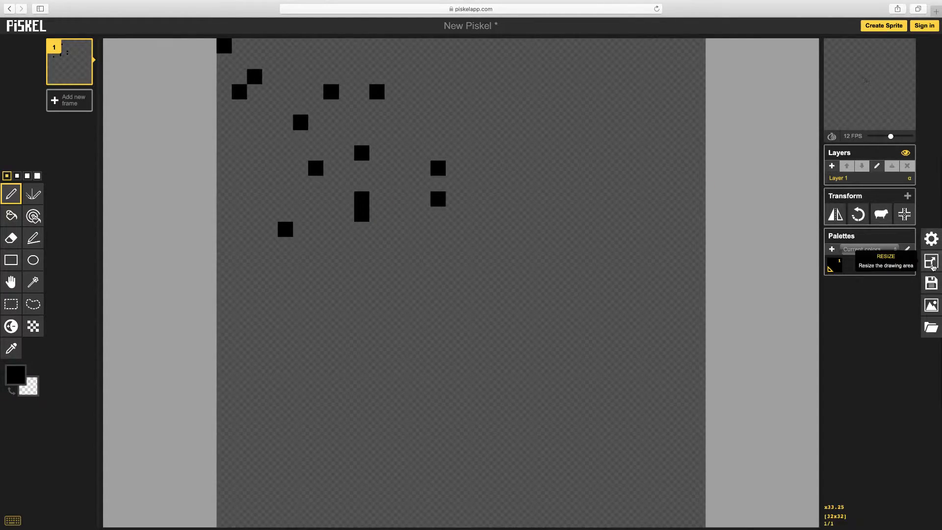
Step: Resize the drawing area to 8 × 8 px, keeping the aspect ratio
{"action": "left_click", "coordinate": [931, 262]}
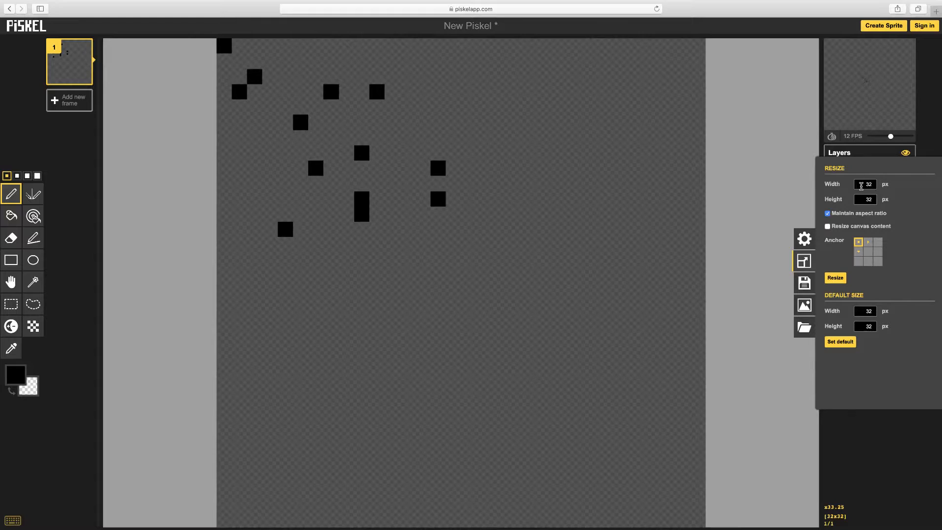
{"action": "double_click", "coordinate": [861, 187]}
{"action": "type", "text": "8"}
{"action": "key", "text": "Return"}
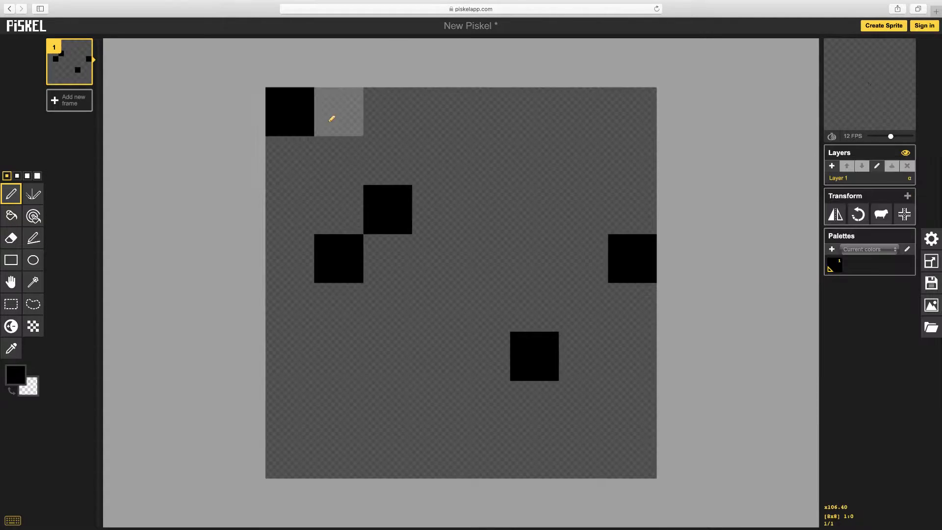
Step: Set the primary colour to dark purple #310e49 and paint the pixel beside the black corner pixel
{"action": "left_click", "coordinate": [16, 379]}
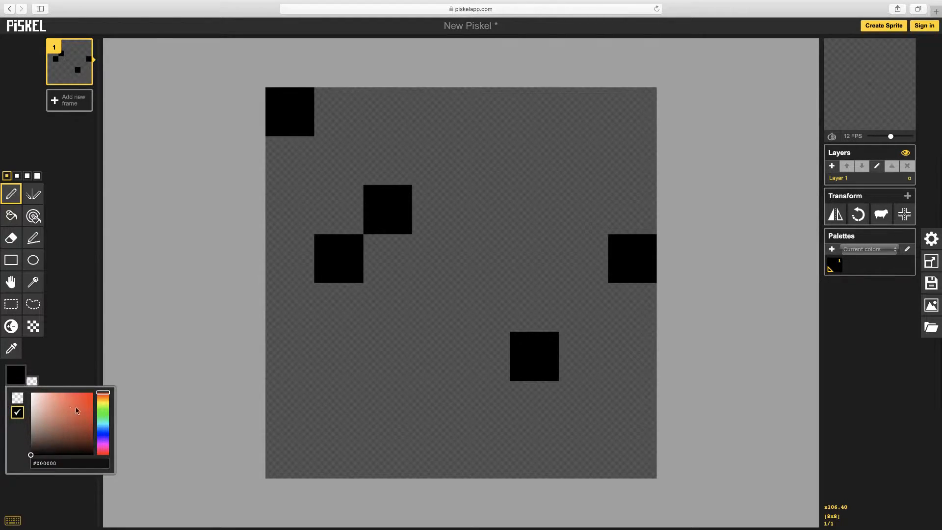
{"action": "mouse_move", "coordinate": [103, 395]}
{"action": "left_mouse_down"}
{"action": "mouse_move", "coordinate": [103, 456]}
{"action": "mouse_move", "coordinate": [100, 440]}
{"action": "mouse_move", "coordinate": [82, 438]}
{"action": "left_mouse_up"}
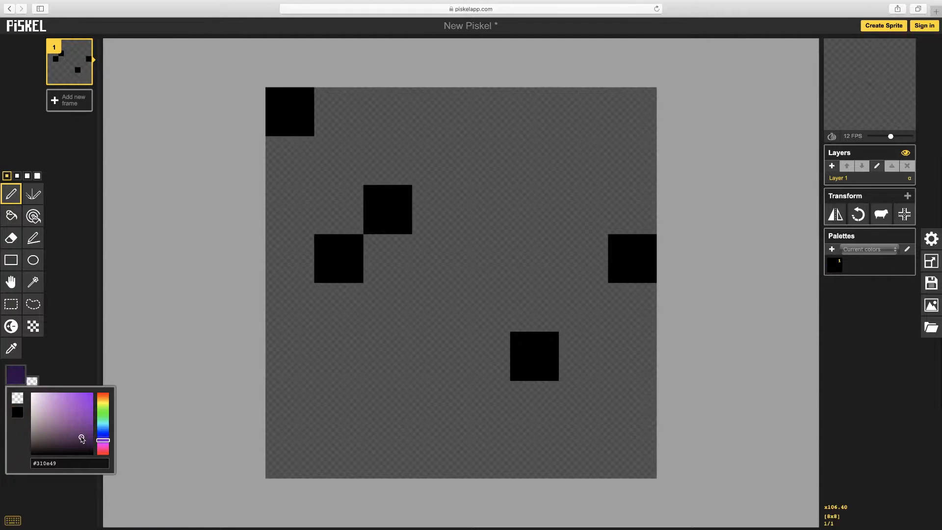
{"action": "left_click", "coordinate": [13, 377]}
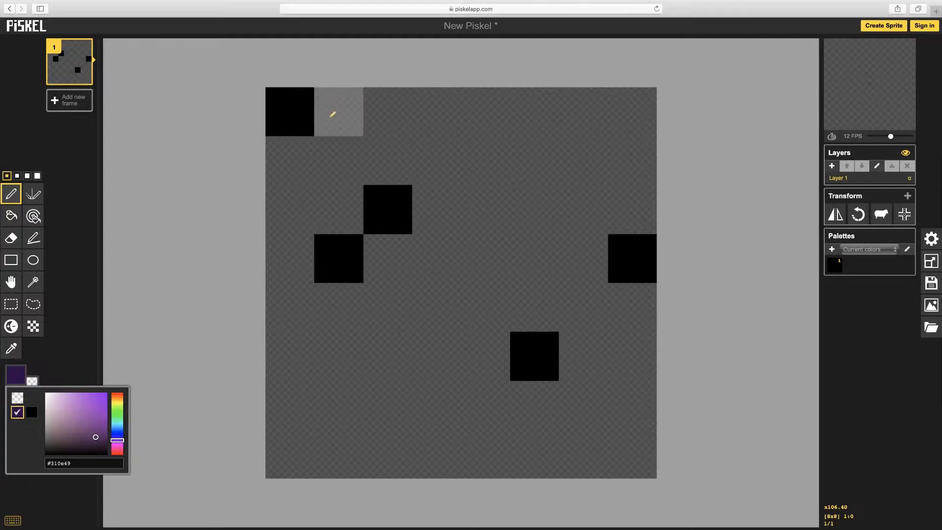
{"action": "left_click", "coordinate": [329, 115]}
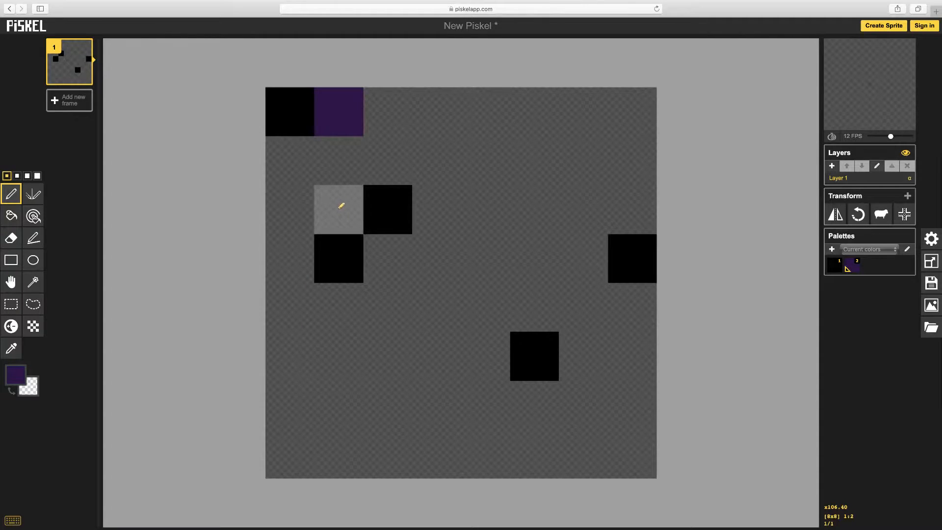
Step: Fill the background and every remaining black pixel with dark purple using the Paint bucket
{"action": "left_click", "coordinate": [10, 218]}
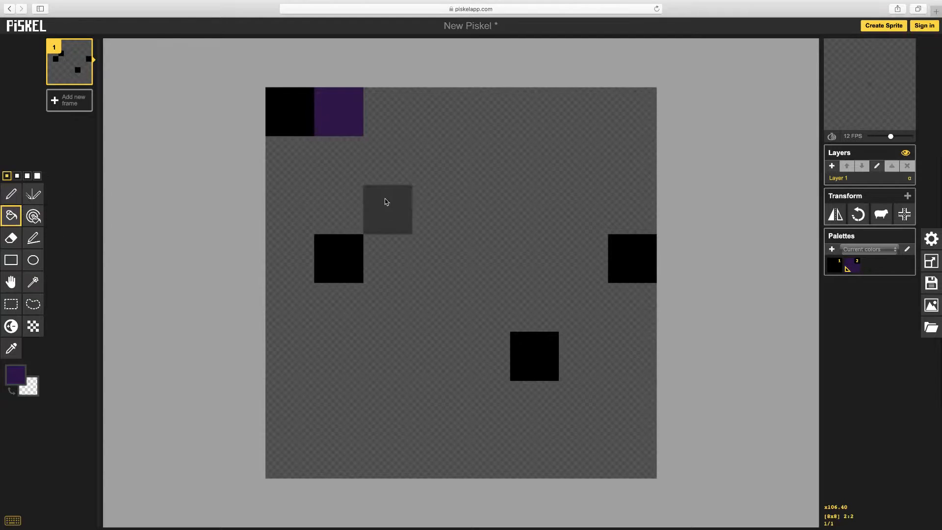
{"action": "left_click", "coordinate": [485, 185]}
{"action": "left_click", "coordinate": [399, 208]}
{"action": "left_click", "coordinate": [355, 247]}
{"action": "left_click", "coordinate": [301, 127]}
{"action": "left_click", "coordinate": [521, 342]}
{"action": "left_click", "coordinate": [624, 253]}
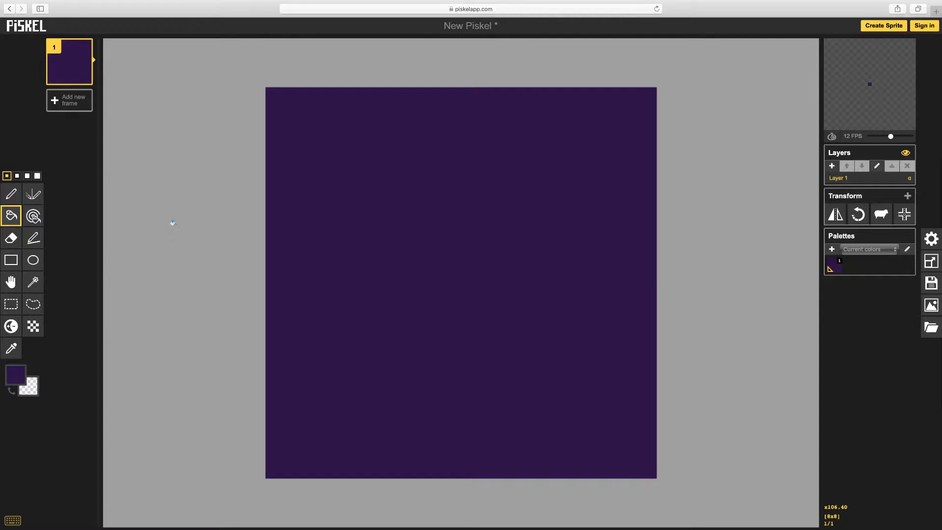
Step: With the Pen in light lilac #d1c3db, paint the first pixel of the second row and the last pixel of the seventh row
{"action": "left_click", "coordinate": [16, 380]}
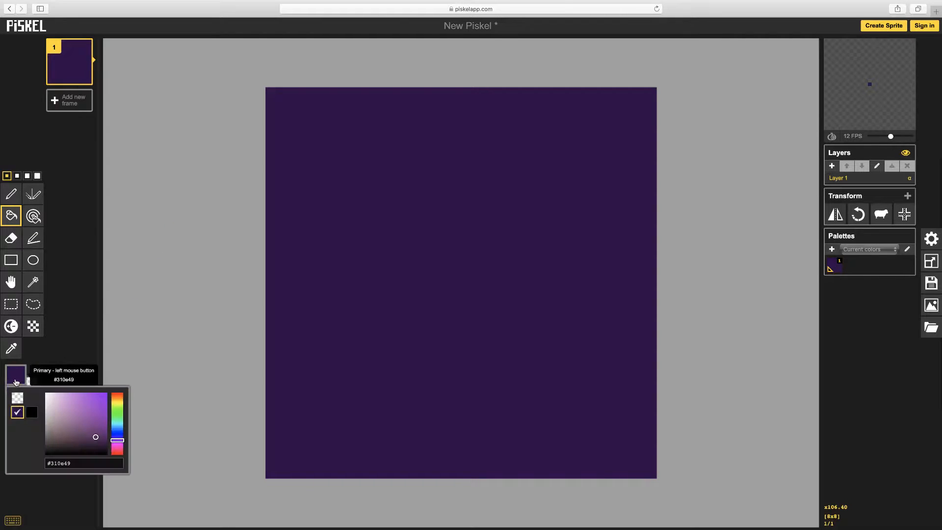
{"action": "left_click", "coordinate": [52, 401]}
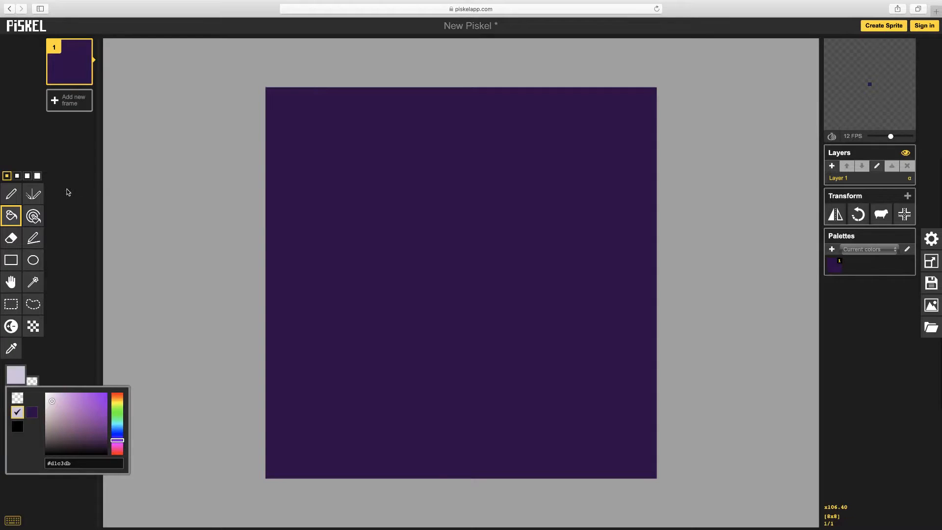
{"action": "left_click", "coordinate": [7, 196]}
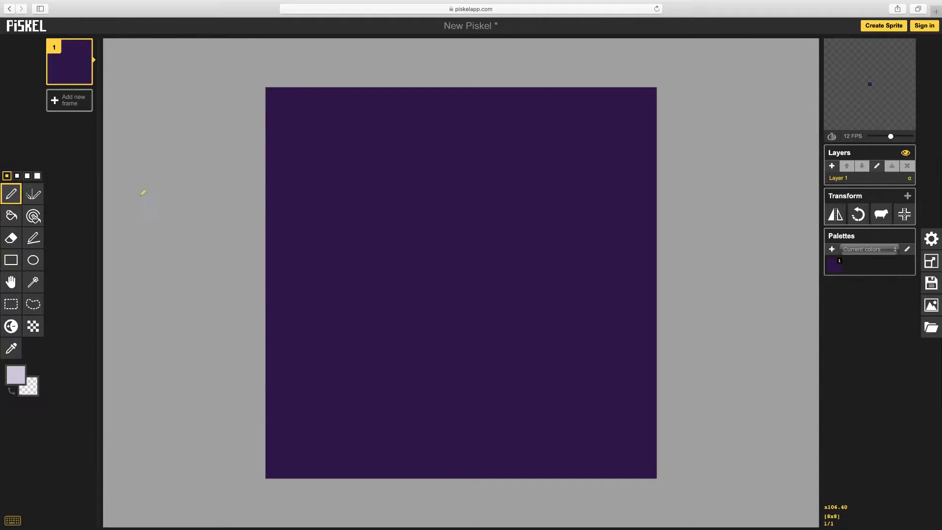
{"action": "left_click", "coordinate": [296, 160]}
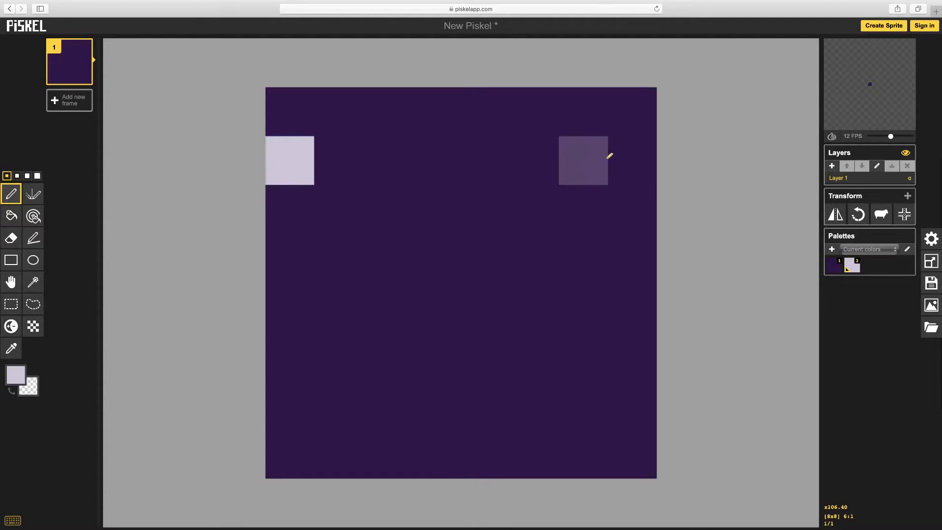
{"action": "left_click", "coordinate": [651, 421]}
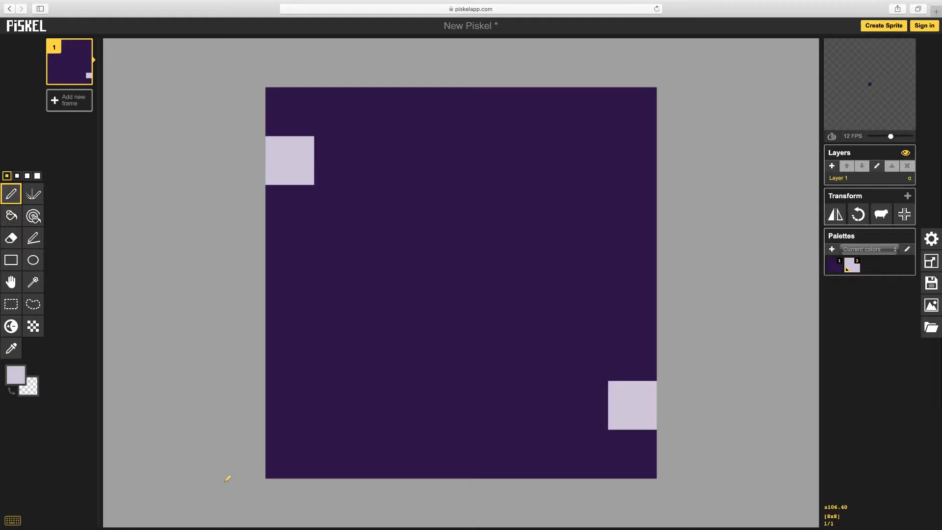
Step: Add a blank frame to the animation and return to frame 1
{"action": "mouse_move", "coordinate": [87, 77]}
{"action": "left_click", "coordinate": [69, 104]}
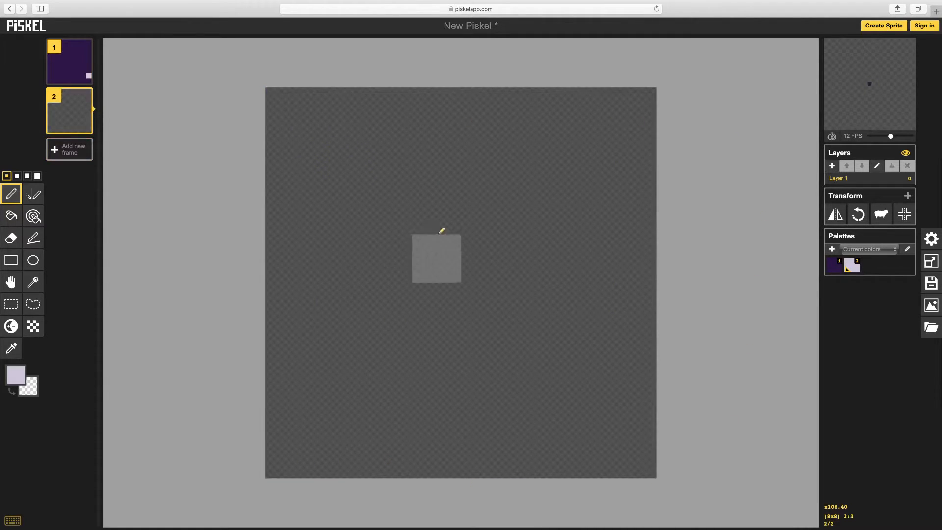
{"action": "key", "text": "Up"}
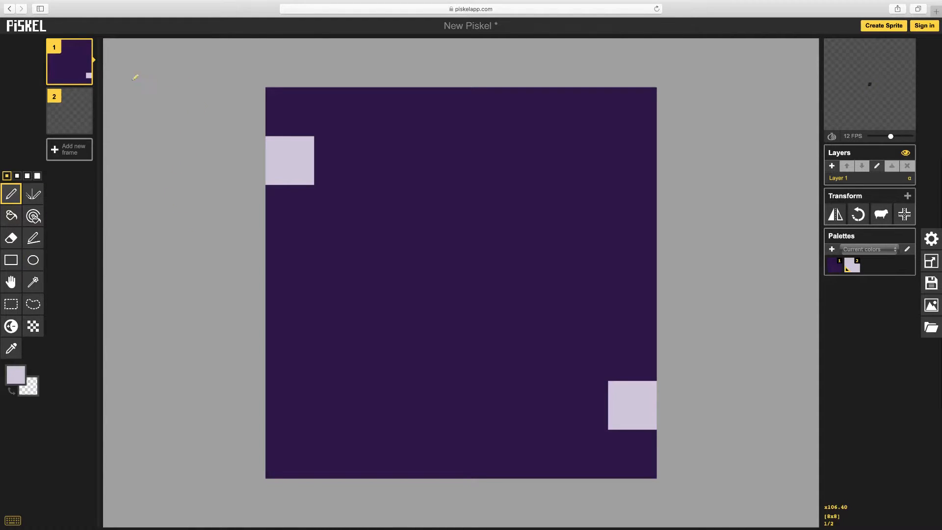
Step: Duplicate frame 1 and lengthen both lilac bars in the copy to two pixels, growing inward from their edges
{"action": "mouse_move", "coordinate": [82, 79]}
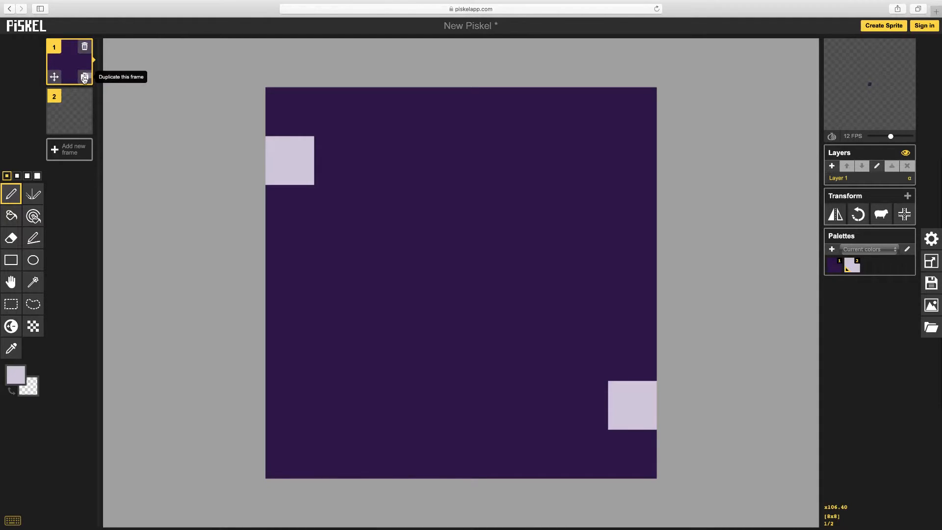
{"action": "left_click", "coordinate": [84, 78]}
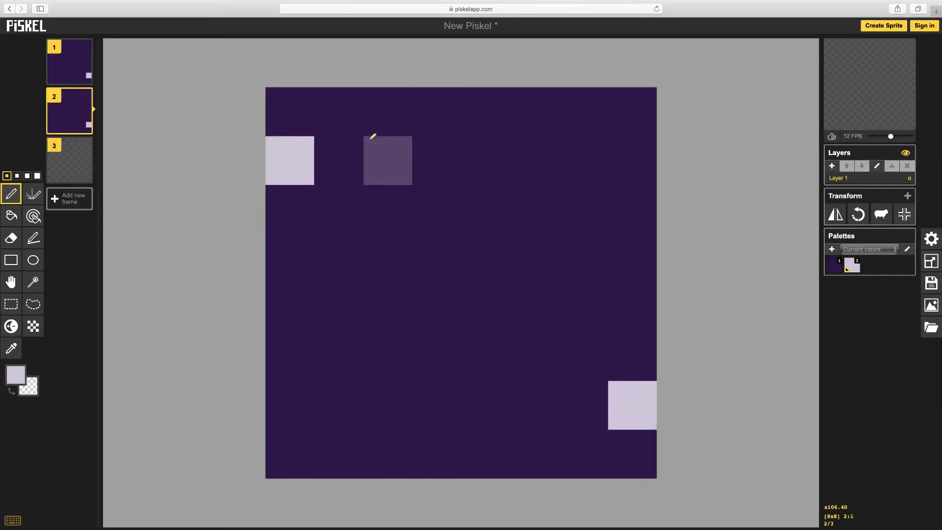
{"action": "left_click", "coordinate": [350, 145]}
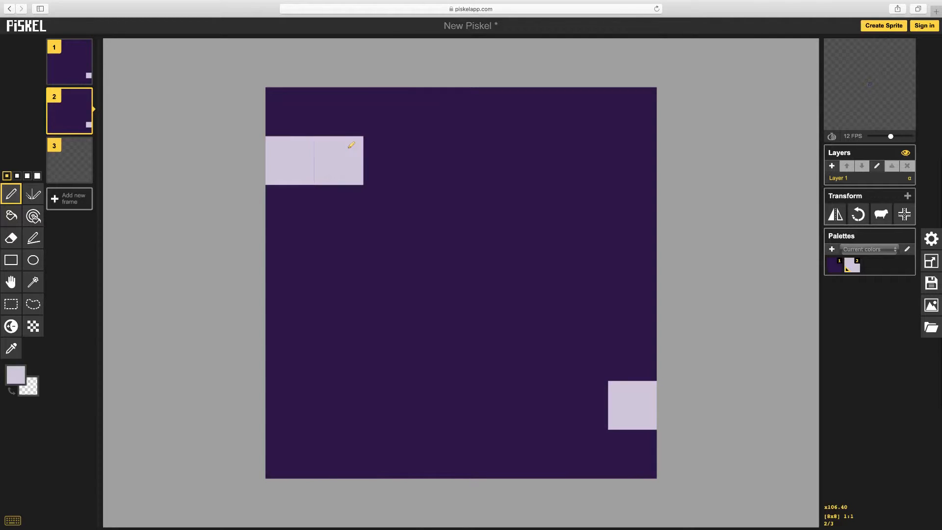
{"action": "left_click", "coordinate": [579, 395]}
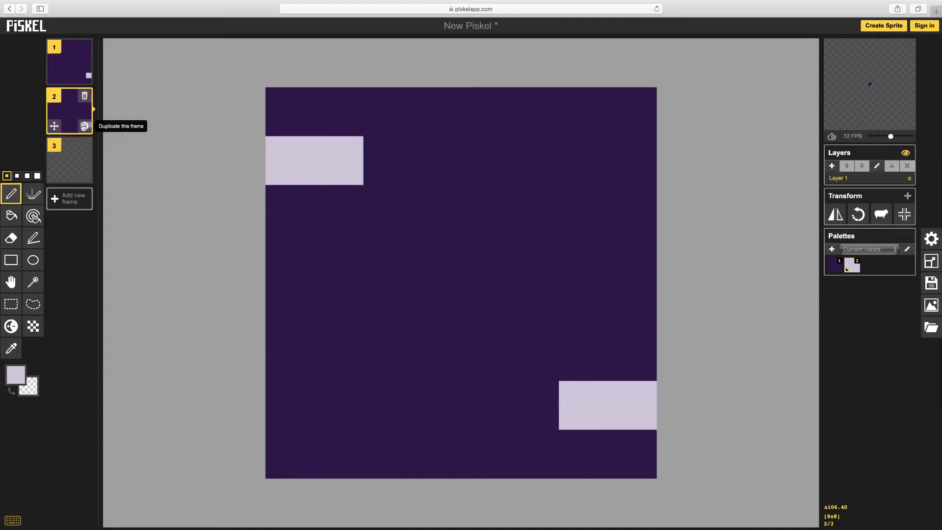
Step: Create frames 3 and 4 by successive duplication, lengthening both lilac bars to three and four pixels
{"action": "left_click", "coordinate": [83, 127]}
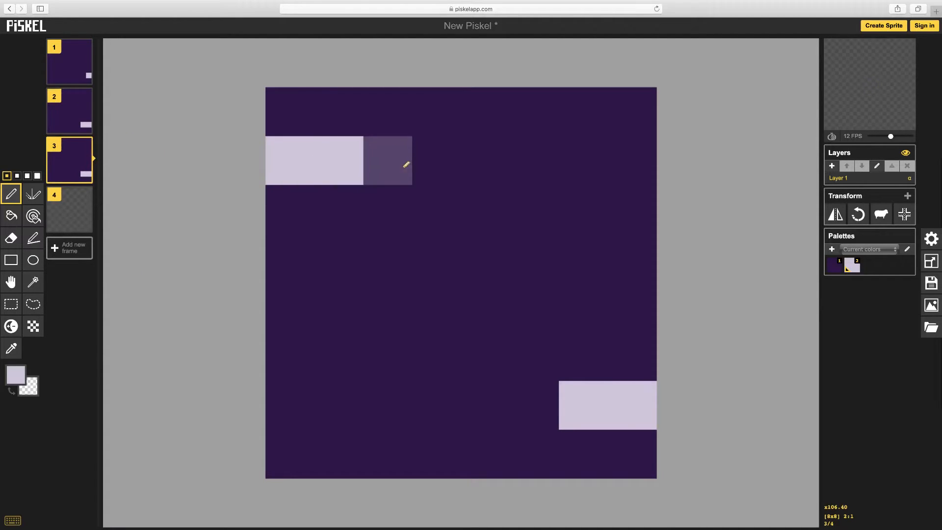
{"action": "left_click", "coordinate": [374, 166]}
{"action": "left_click", "coordinate": [521, 393]}
{"action": "left_click", "coordinate": [85, 175]}
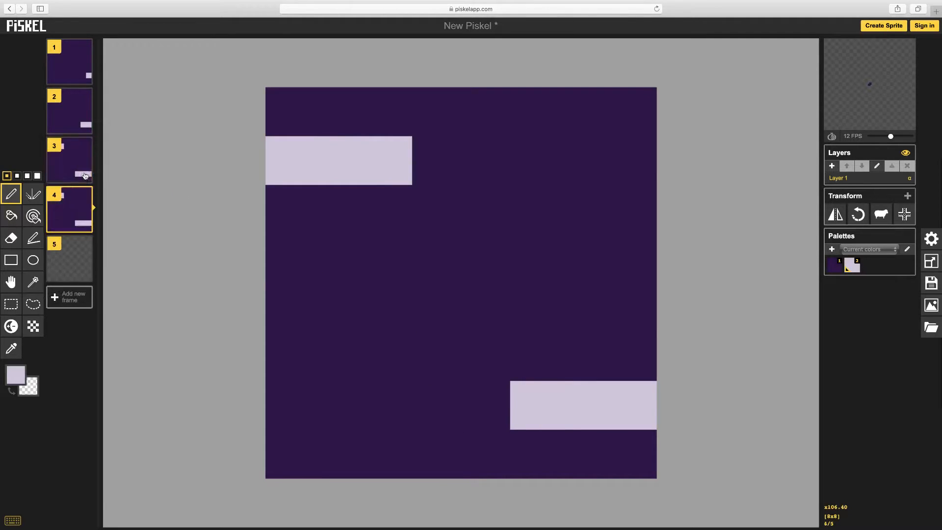
{"action": "left_click", "coordinate": [434, 175]}
{"action": "left_click", "coordinate": [482, 395]}
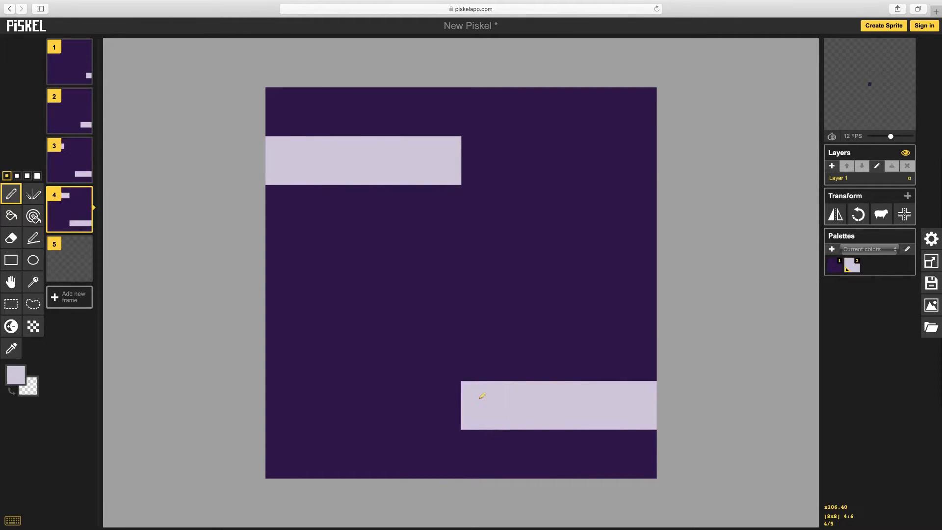
Step: Create frames 5 and 6 by duplicating the preceding frame, lengthening both lilac bars to five and six pixels
{"action": "left_click", "coordinate": [86, 224]}
{"action": "left_click", "coordinate": [488, 162]}
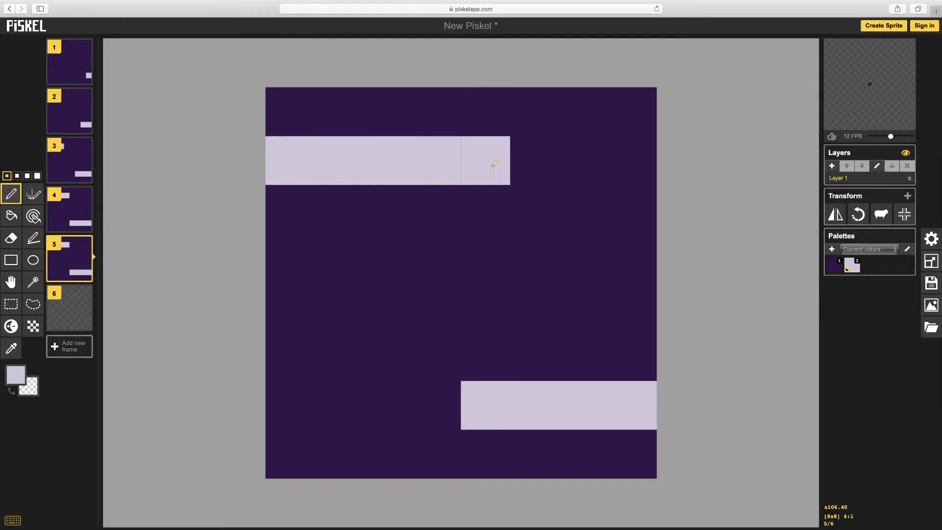
{"action": "left_click", "coordinate": [451, 391]}
{"action": "left_click", "coordinate": [86, 273]}
{"action": "left_click", "coordinate": [535, 162]}
{"action": "left_click", "coordinate": [387, 405]}
Step: Create frames 7 and 8 from successive duplicates, lengthening the lilac bars to seven pixels and to full width
{"action": "left_click", "coordinate": [84, 323]}
{"action": "left_click", "coordinate": [584, 162]}
{"action": "left_click", "coordinate": [339, 405]}
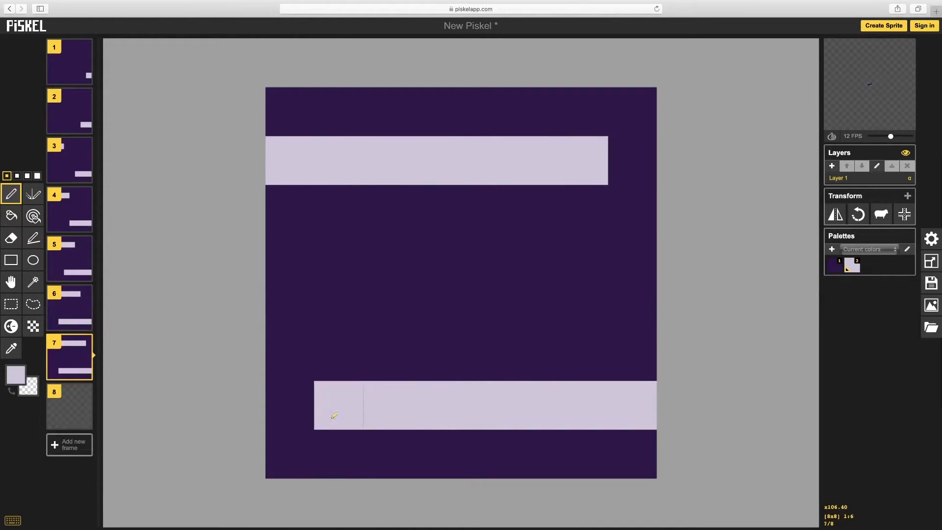
{"action": "left_click", "coordinate": [84, 373]}
{"action": "left_click", "coordinate": [631, 177]}
{"action": "left_click", "coordinate": [300, 410]}
Step: Duplicate frame 8 and paint dark purple over the upper bar's first pixel and the lower bar's last pixel
{"action": "left_click", "coordinate": [83, 422]}
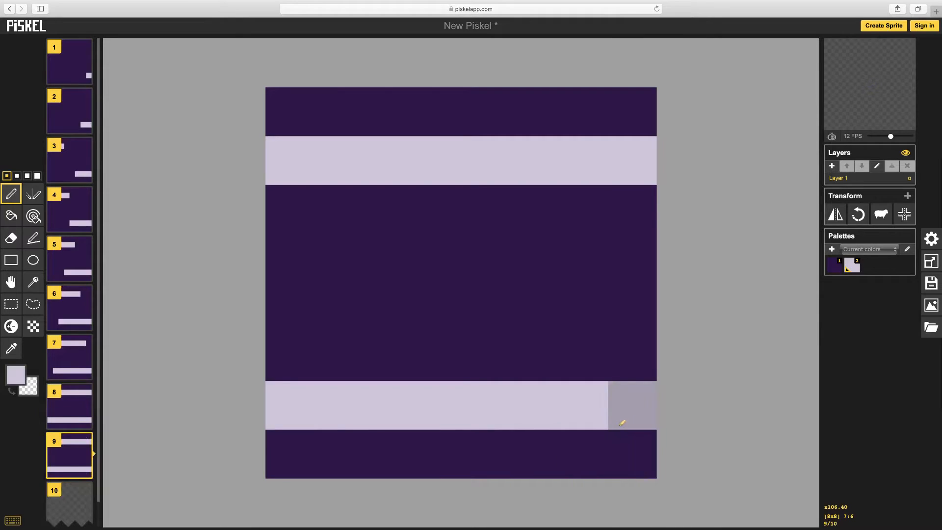
{"action": "left_click", "coordinate": [14, 385]}
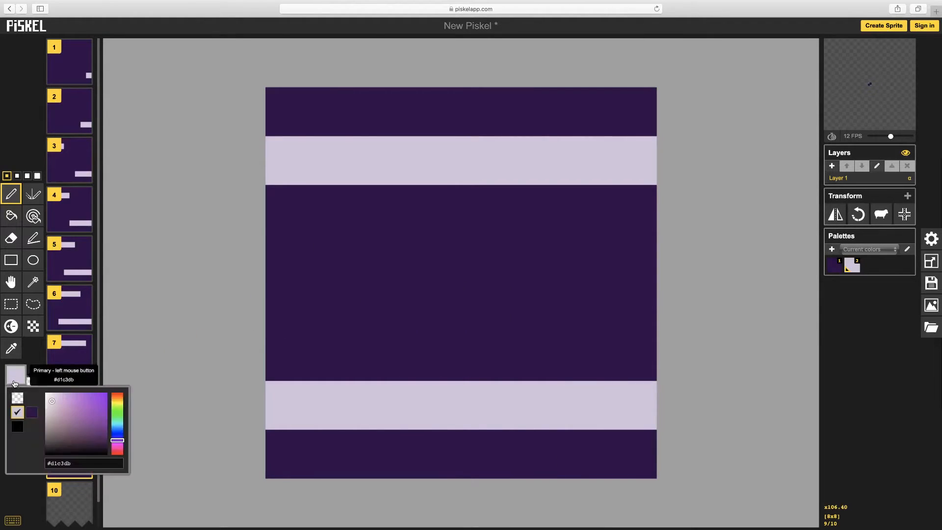
{"action": "left_click", "coordinate": [834, 265]}
{"action": "left_click", "coordinate": [628, 400]}
{"action": "left_click", "coordinate": [294, 179]}
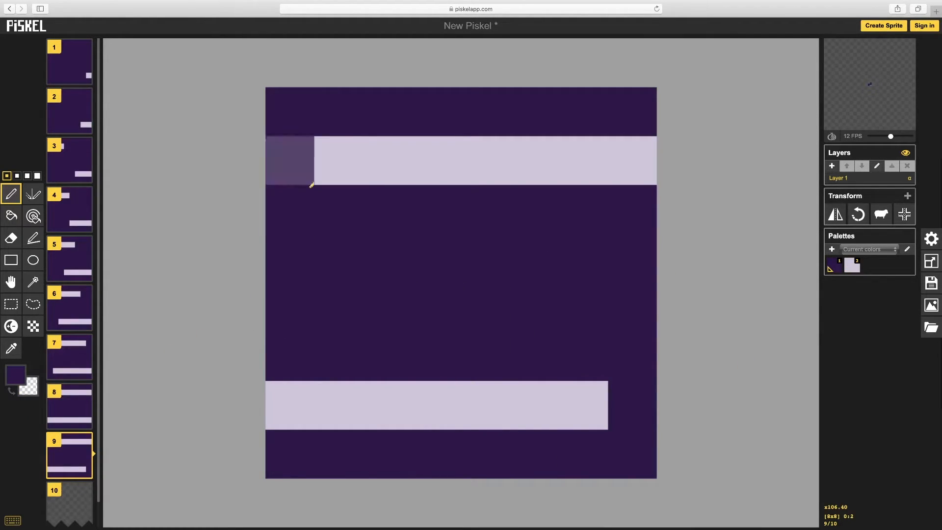
Step: Create frames 10 and 11 by successive duplication, shortening both lilac bars to six and five pixels with dark purple
{"action": "left_click", "coordinate": [83, 470]}
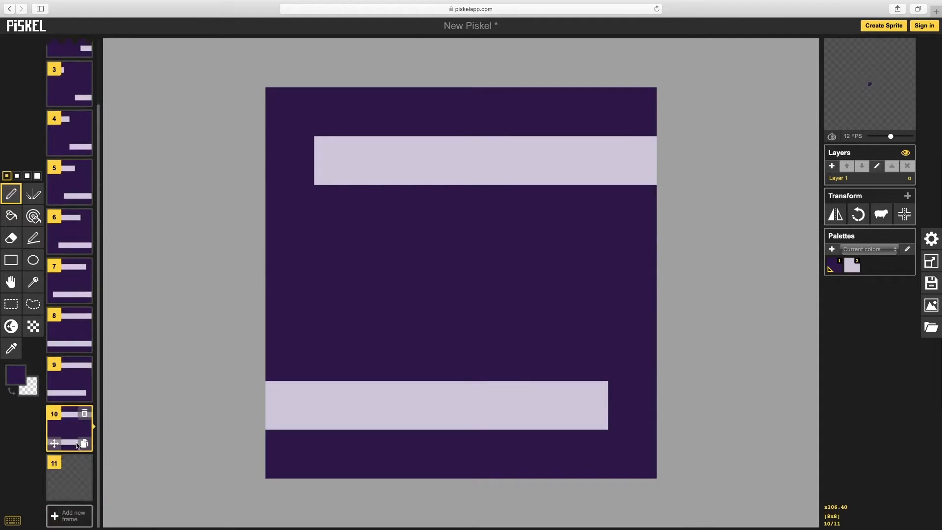
{"action": "left_click", "coordinate": [583, 405]}
{"action": "left_click", "coordinate": [339, 161]}
{"action": "key", "text": "shift+n"}
{"action": "left_click", "coordinate": [534, 405]}
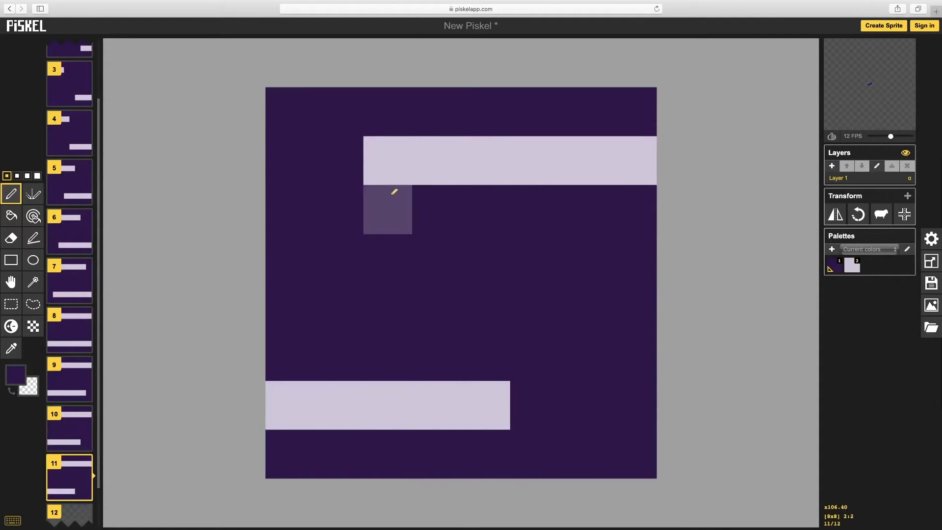
{"action": "left_click", "coordinate": [388, 161]}
Step: Create frames 12 and 13 from successive duplicates, shortening both lilac bars to four and three pixels
{"action": "left_click", "coordinate": [84, 492]}
{"action": "left_click", "coordinate": [485, 405]}
{"action": "left_click", "coordinate": [436, 161]}
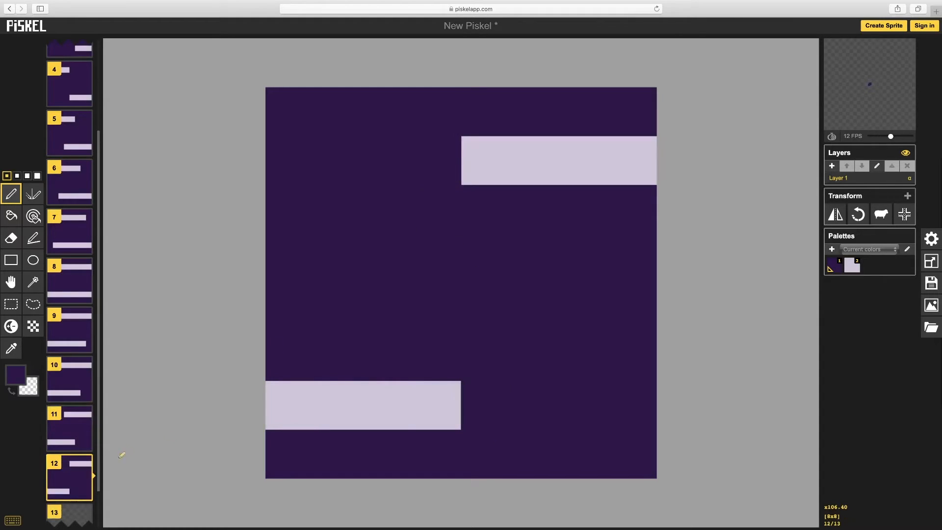
{"action": "left_click", "coordinate": [84, 493]}
{"action": "left_click", "coordinate": [437, 405]}
{"action": "left_click", "coordinate": [486, 160]}
Step: Create frames 14 and 15 by duplicating the preceding frame, shortening both lilac bars to two pixels and one pixel
{"action": "left_click", "coordinate": [84, 492]}
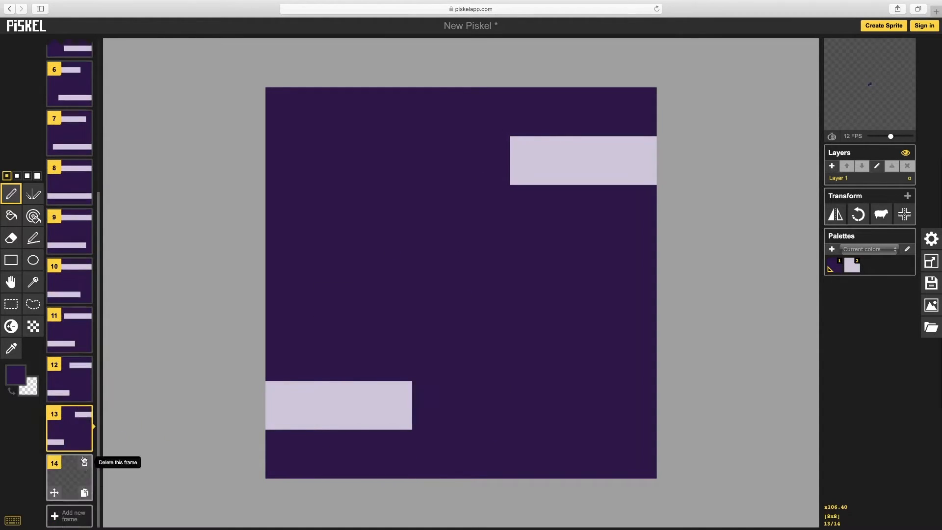
{"action": "left_click", "coordinate": [387, 405]}
{"action": "left_click", "coordinate": [534, 160]}
{"action": "left_click", "coordinate": [85, 443]}
{"action": "left_click", "coordinate": [339, 405]}
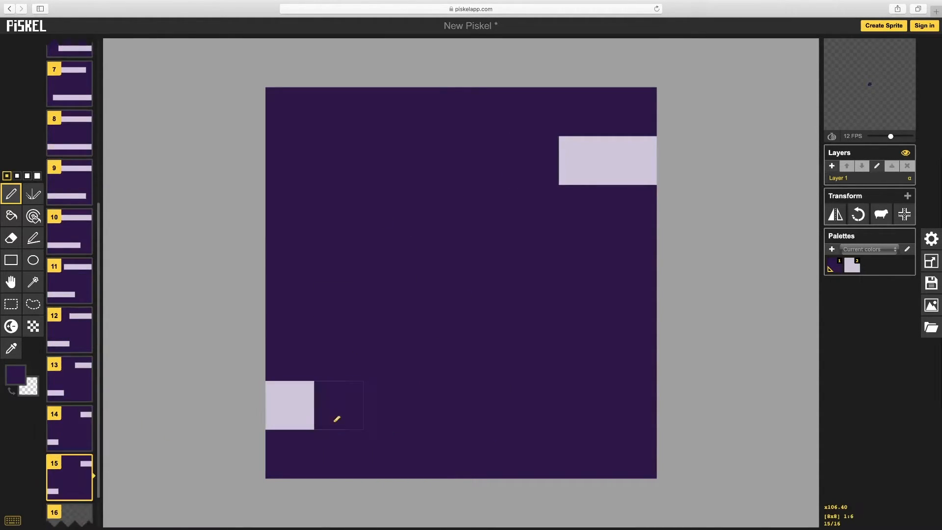
{"action": "left_click", "coordinate": [583, 160]}
Step: Delete the empty frame 16, duplicate frame 15 and paint dark purple over the last lilac pixel of each bar
{"action": "scroll", "coordinate": [79, 427], "scroll_direction": "down", "scroll_amount": 1}
{"action": "left_click", "coordinate": [84, 475]}
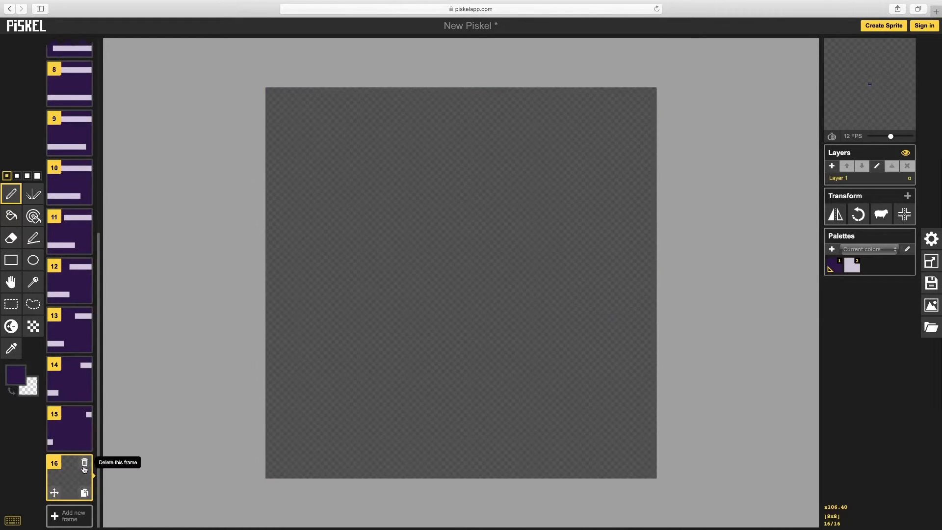
{"action": "left_click", "coordinate": [84, 462]}
{"action": "left_click", "coordinate": [85, 493]}
{"action": "left_click", "coordinate": [290, 405]}
{"action": "left_click", "coordinate": [641, 148]}
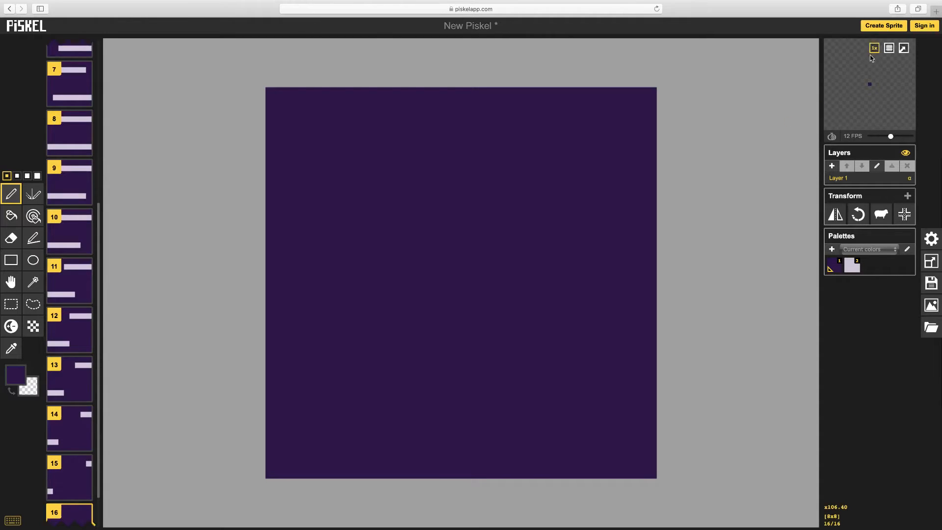
Step: Enlarge the animation preview from its 1x size so the sprite fills the preview area
{"action": "mouse_move", "coordinate": [876, 52]}
{"action": "left_click", "coordinate": [874, 60]}
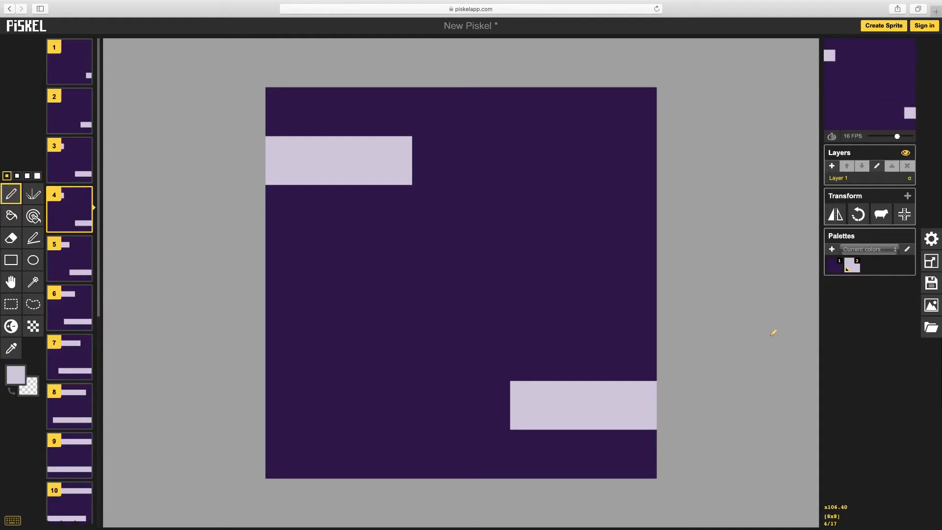
Step: Export the animation as a looping GIF at 32.0x scale, 256 x 256 pixels, and download it
{"action": "left_click", "coordinate": [932, 307]}
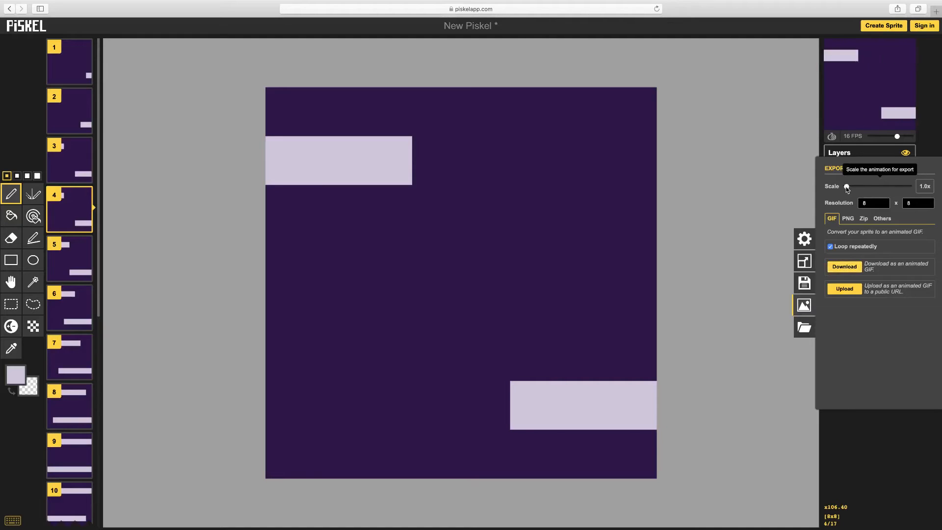
{"action": "left_click_drag", "start_coordinate": [844, 187], "coordinate": [848, 187]}
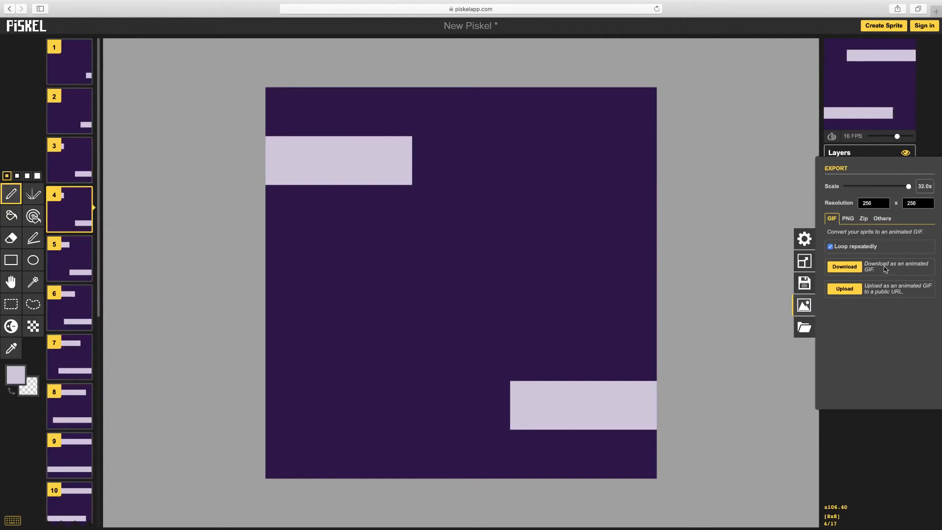
{"action": "left_click", "coordinate": [844, 268]}
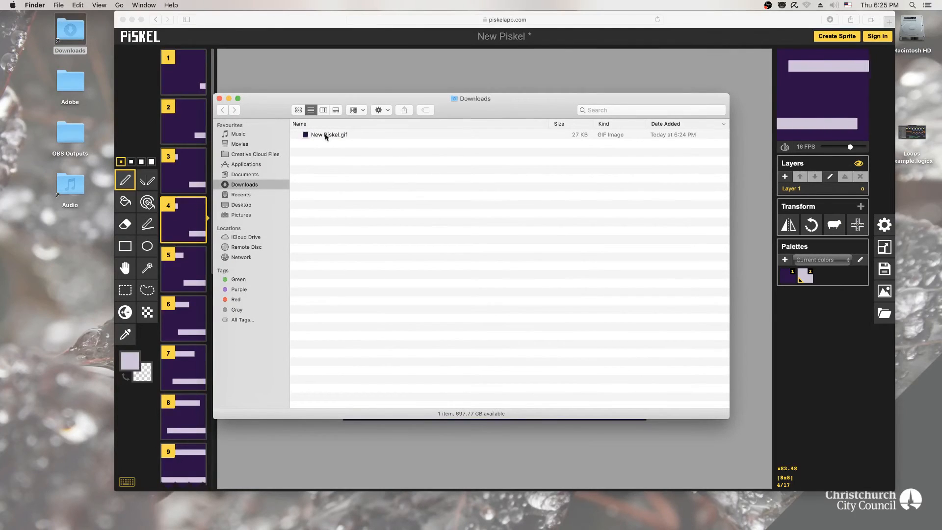
Step: Open the downloaded New Piskel.gif from the Downloads folder in Safari
{"action": "right_click", "coordinate": [325, 135]}
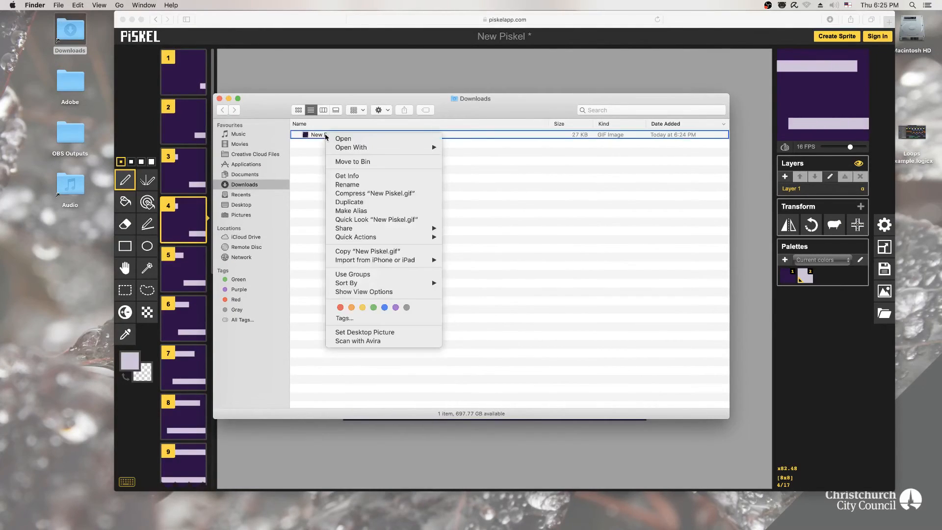
{"action": "mouse_move", "coordinate": [358, 150]}
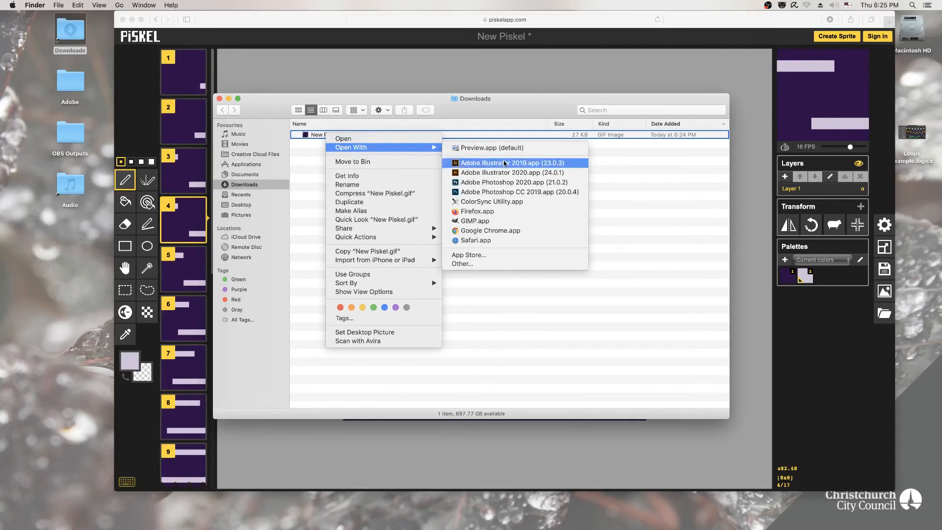
{"action": "left_click", "coordinate": [490, 241]}
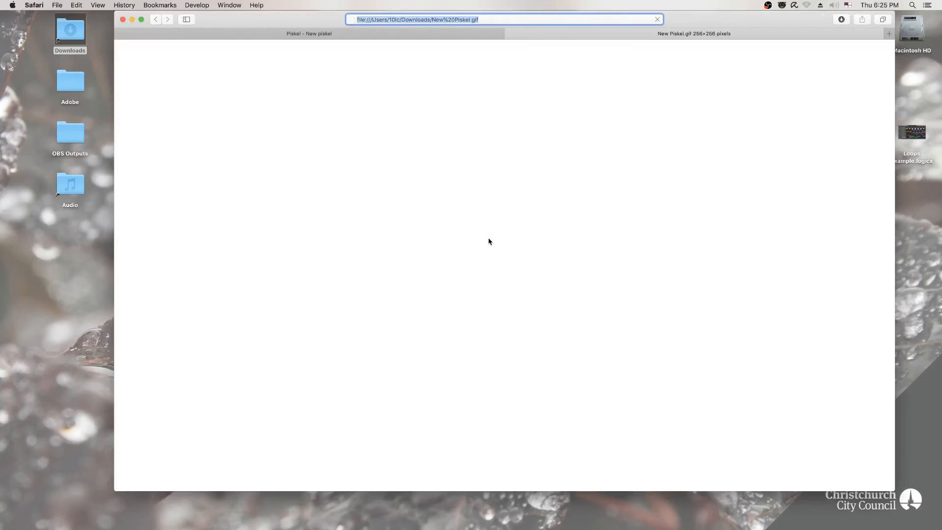